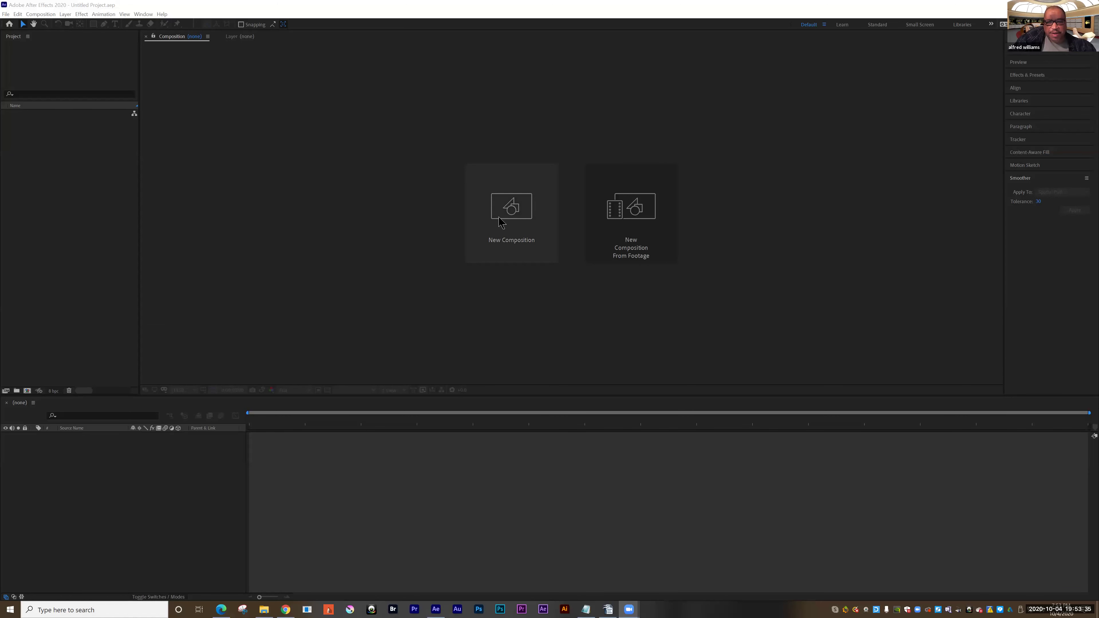
- Create a 1920x1080 HDTV Comp 1 with a deep cyan background and draw a white circle left of centre
left_click(501, 222)
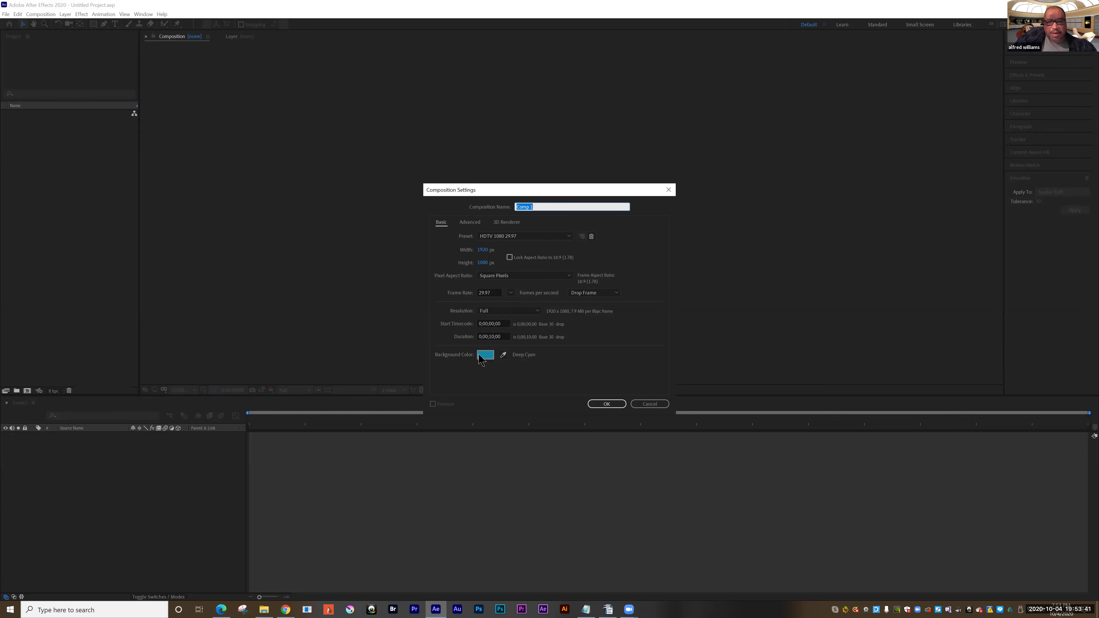
left_click(607, 404)
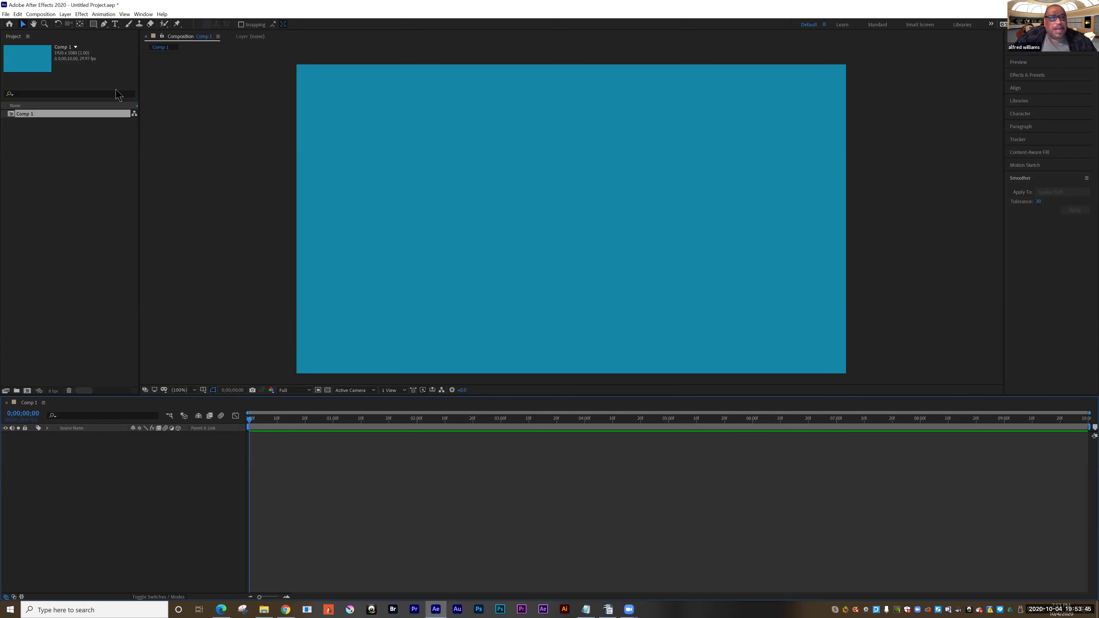
left_click(95, 25)
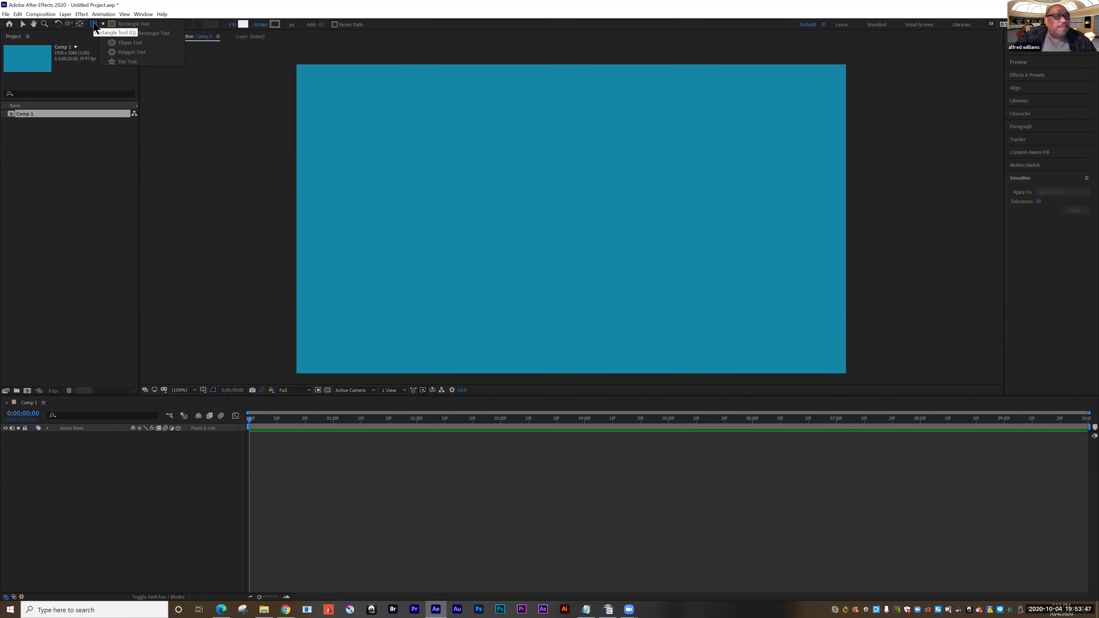
left_click(129, 43)
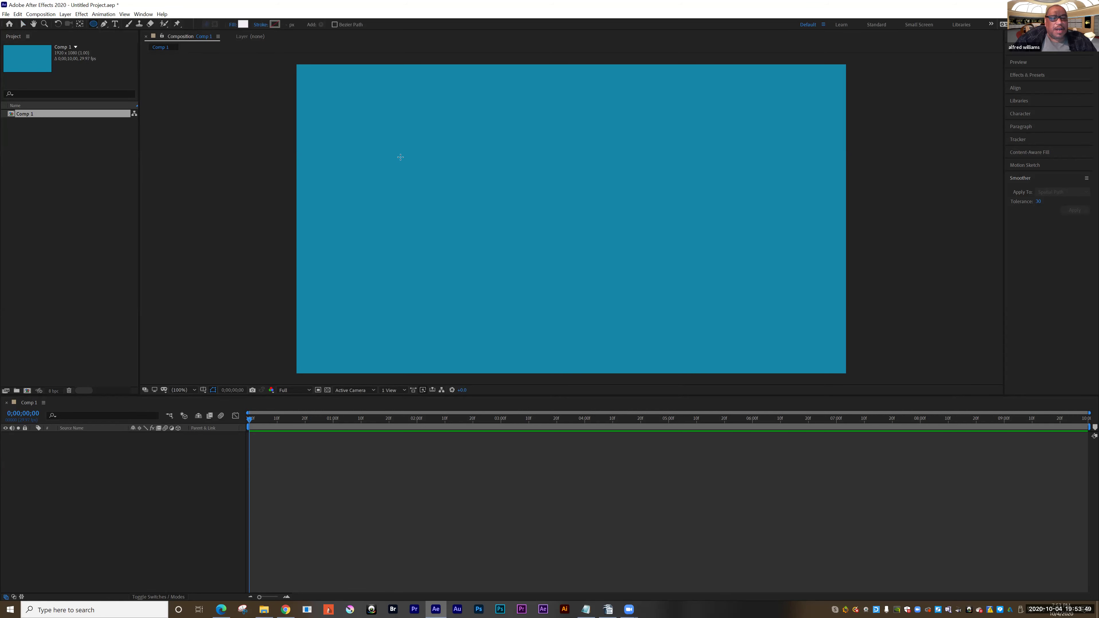
left_click_drag(400, 156, 459, 215)
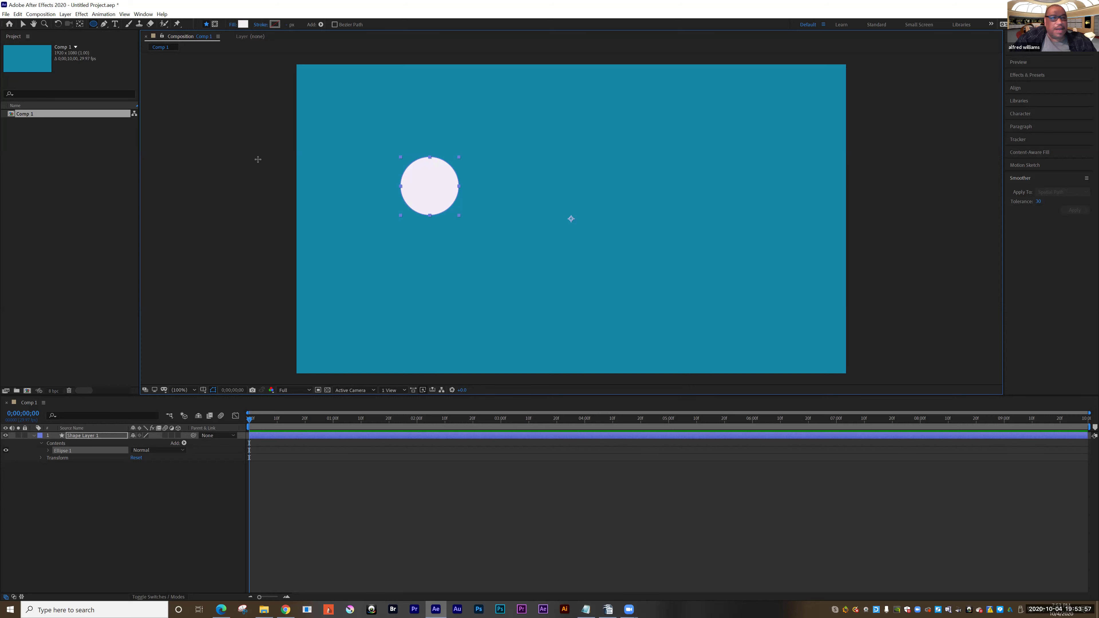
- Nudge the circle slightly down and to the right
left_click(81, 25)
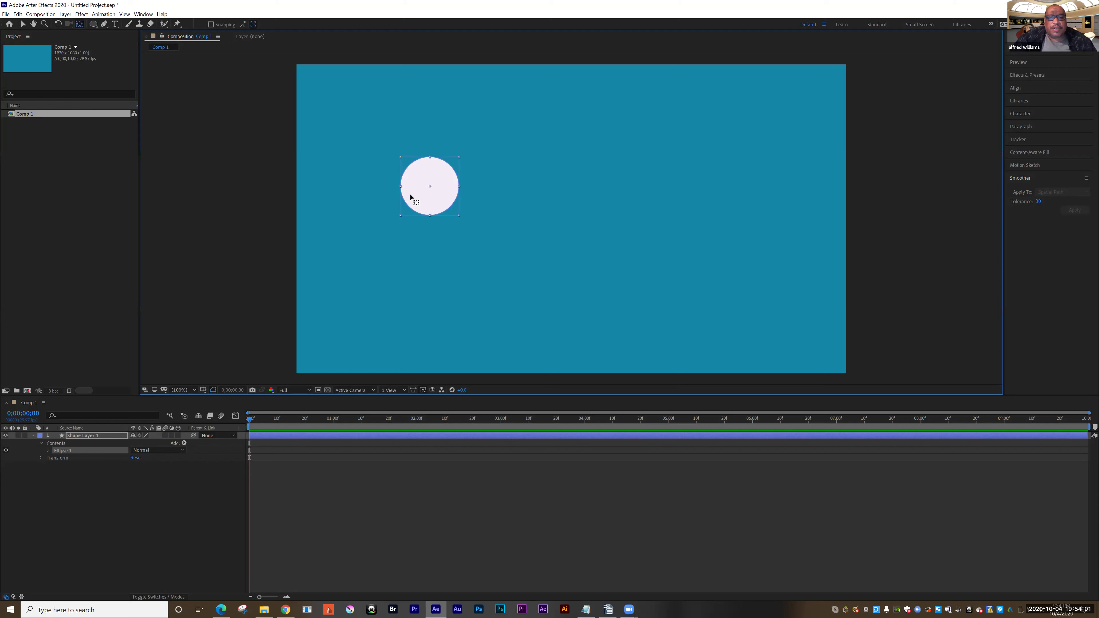
left_click(23, 25)
left_click_drag(422, 203, 435, 219)
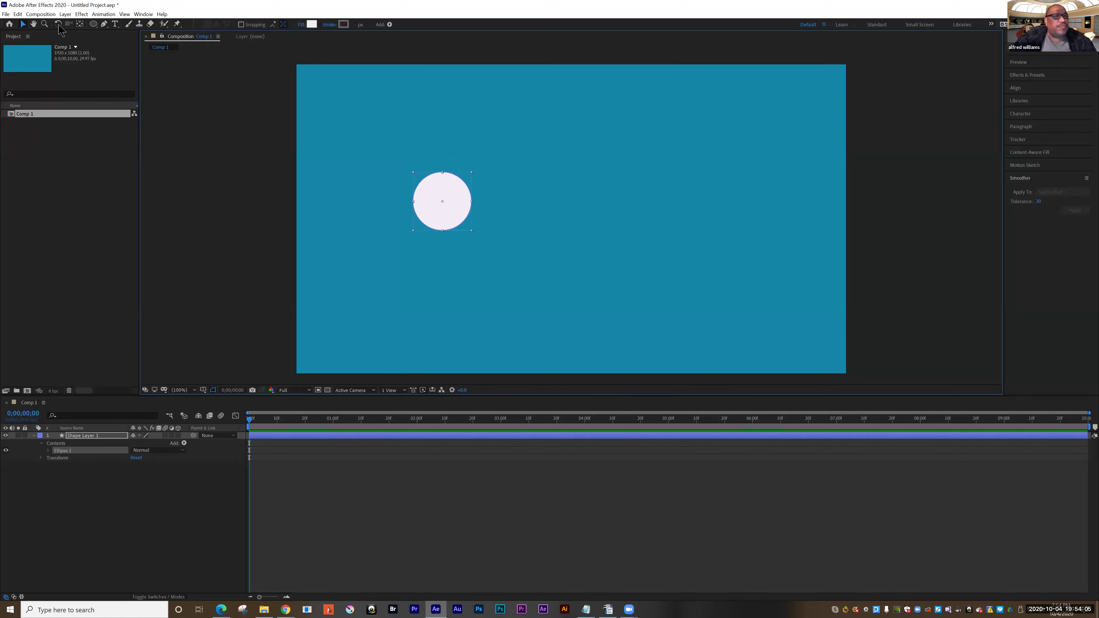
- Centre Shape Layer 1's anchor point on the circle, then move the circle just off the comp's left edge
left_click(80, 23)
left_click(79, 436)
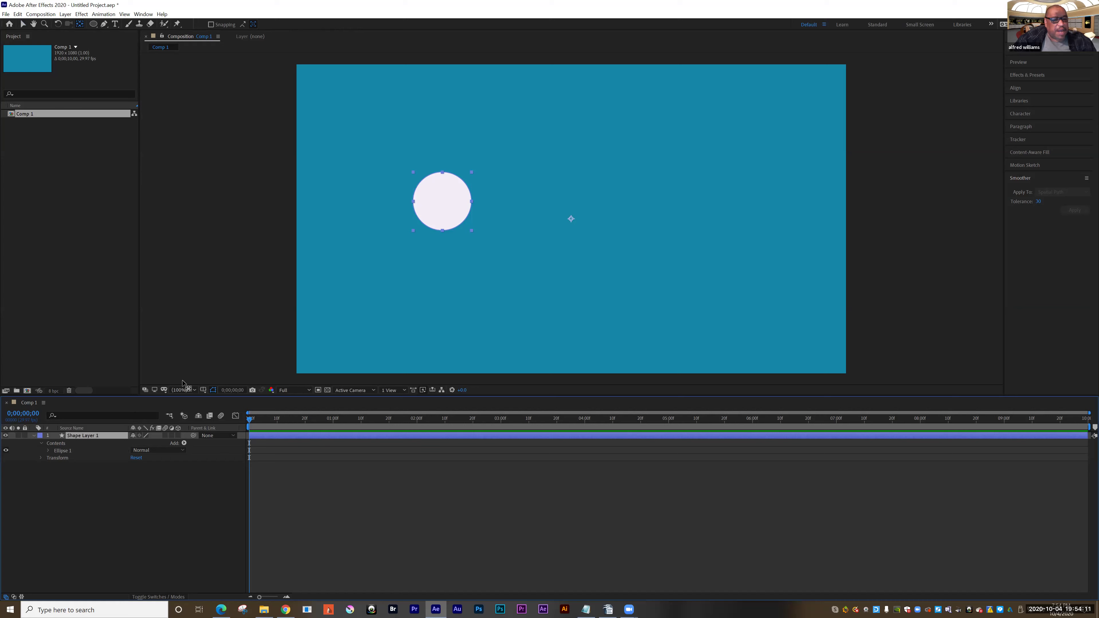
left_click_drag(570, 220, 558, 219)
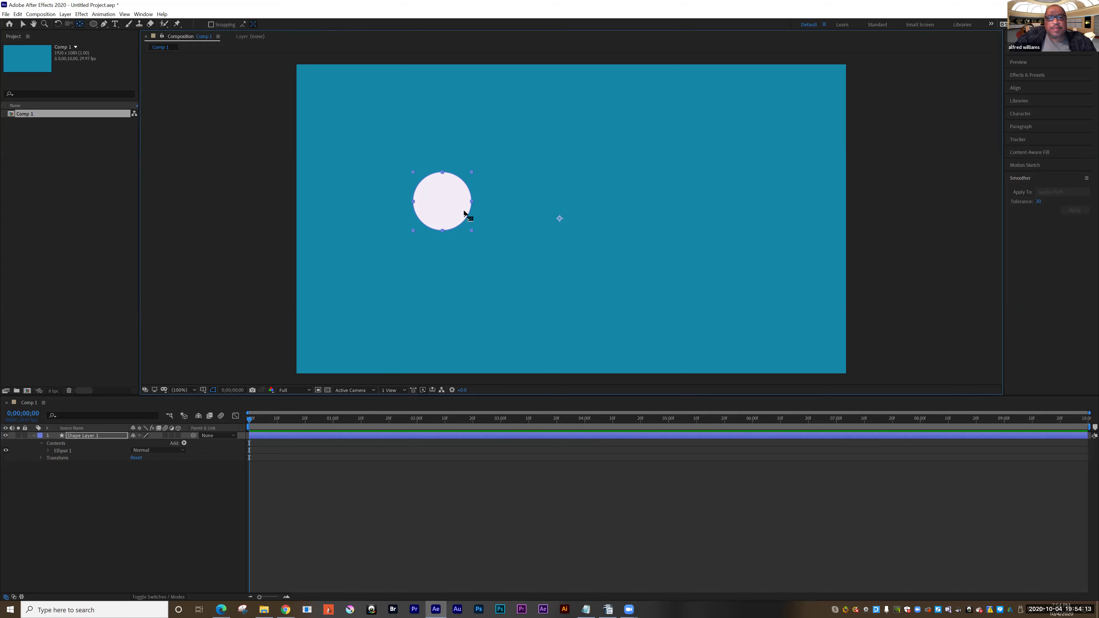
left_click_drag(464, 213, 463, 211)
left_click(23, 25)
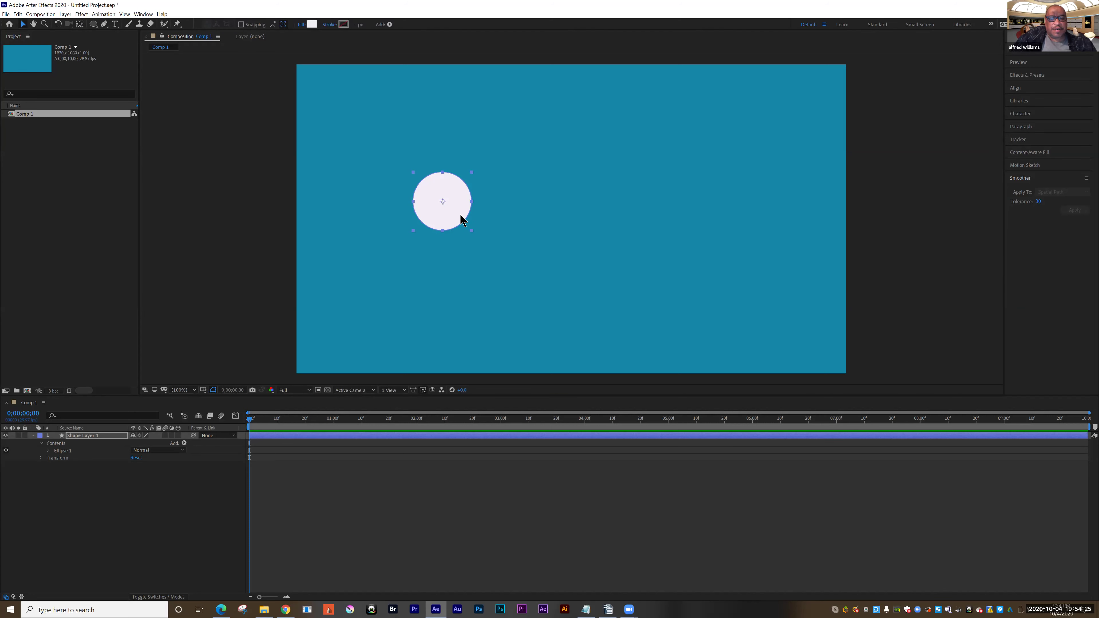
left_click_drag(461, 218, 279, 182)
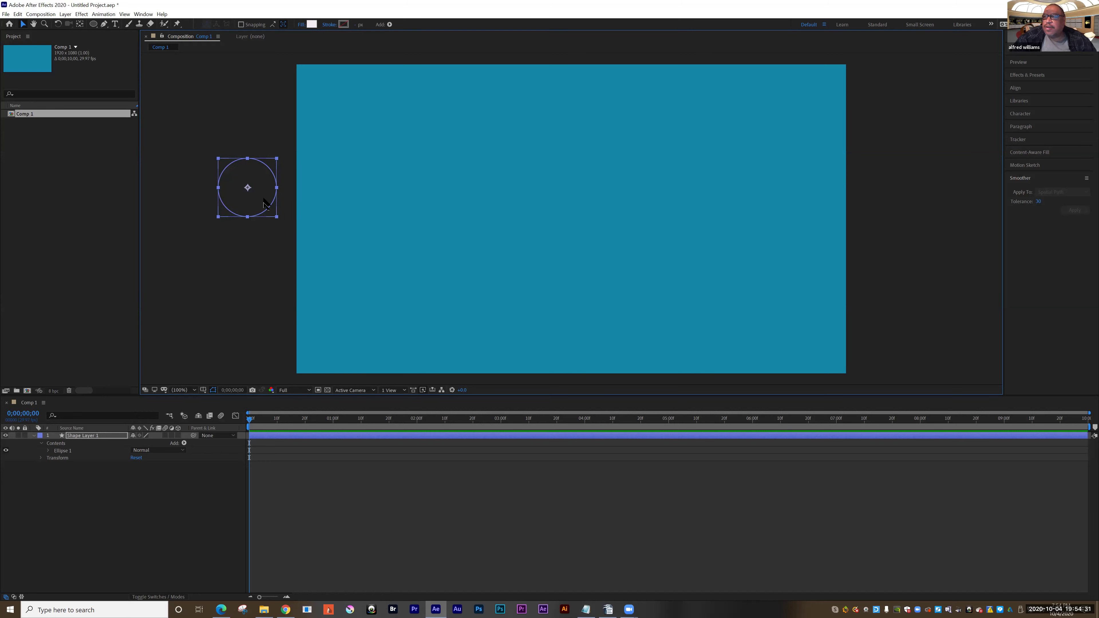
- Expand the Motion Sketch panel, showing capture speed 100% and smoothing 1
left_click(142, 15)
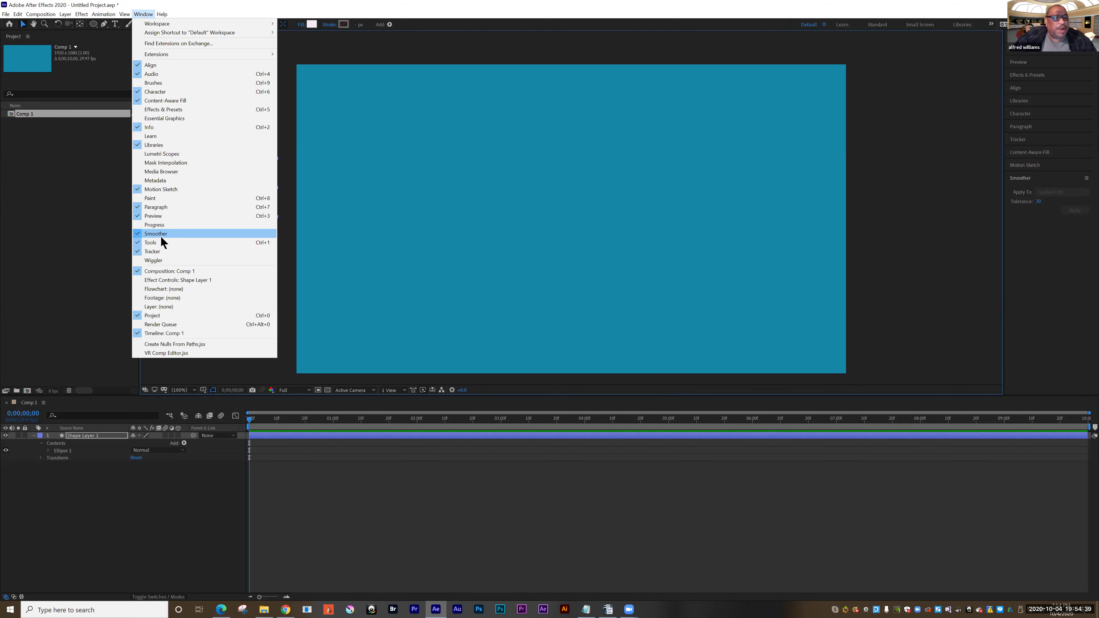
left_click(534, 8)
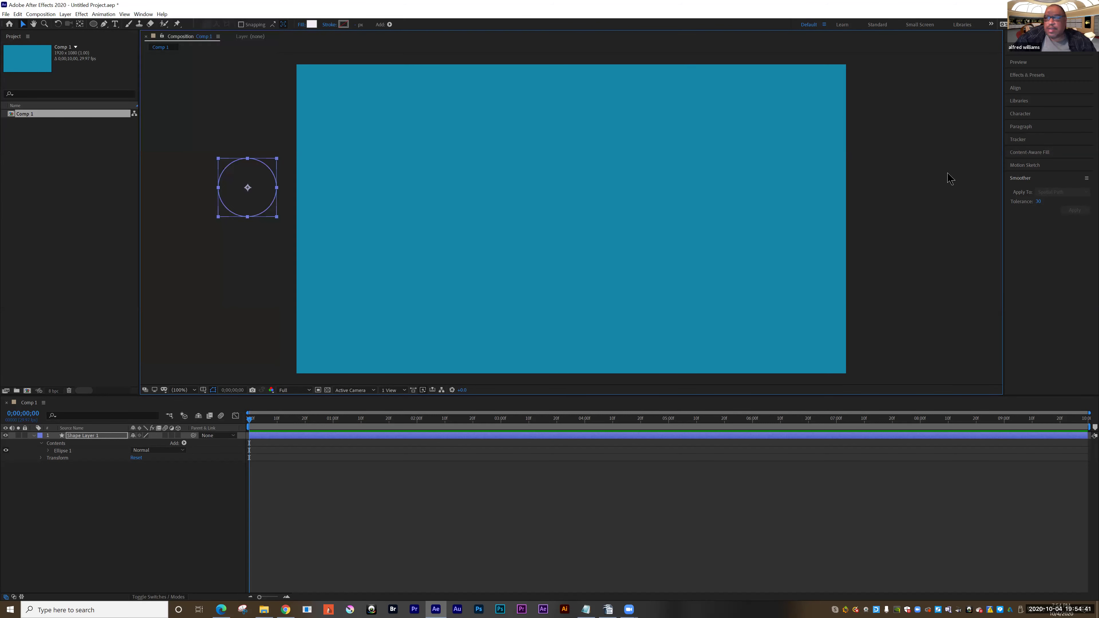
left_click(1025, 166)
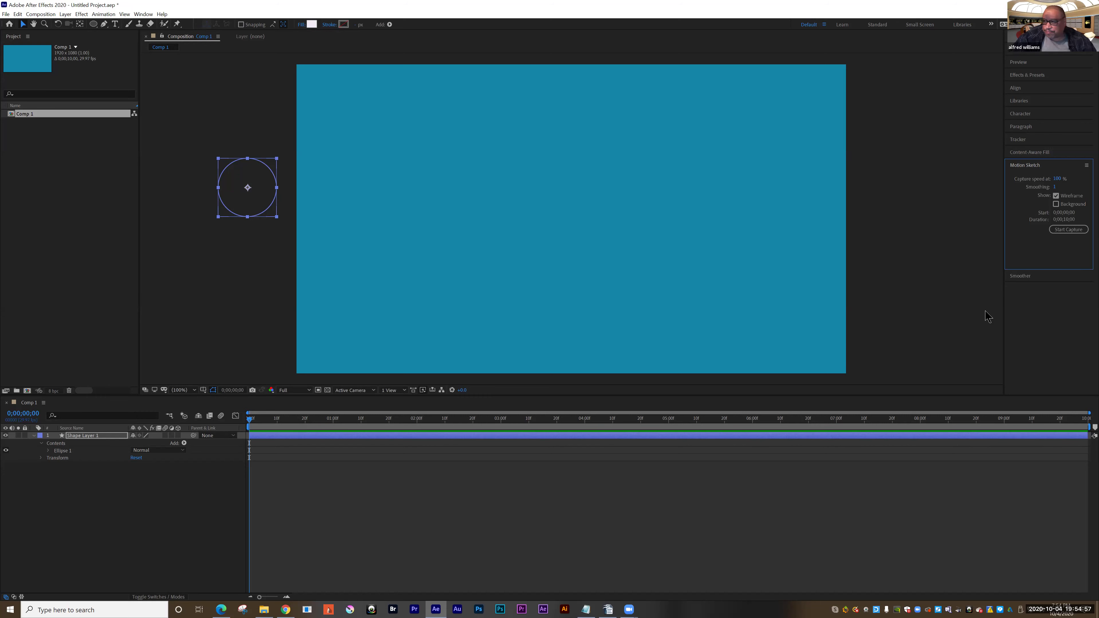
- Record a looping, wavy Motion Sketch path for the circle across the comp, then preview it
left_click(1066, 230)
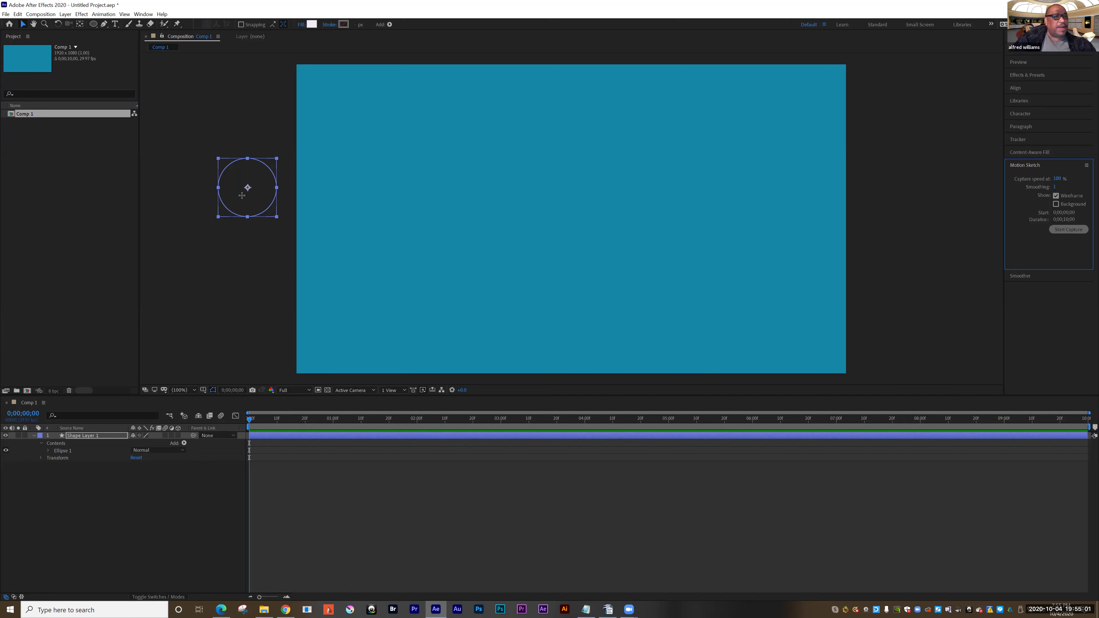
mouse_move(248, 204)
left_mouse_down()
mouse_move(338, 265)
mouse_move(445, 259)
mouse_move(476, 232)
mouse_move(489, 201)
mouse_move(470, 131)
mouse_move(443, 114)
mouse_move(395, 123)
mouse_move(381, 142)
mouse_move(372, 207)
left_mouse_up()
mouse_move(388, 255)
left_mouse_down()
mouse_move(454, 290)
mouse_move(541, 280)
mouse_move(650, 155)
mouse_move(683, 144)
mouse_move(739, 163)
mouse_move(773, 216)
mouse_move(821, 245)
mouse_move(858, 252)
mouse_move(892, 230)
mouse_move(898, 204)
mouse_move(926, 212)
left_mouse_up()
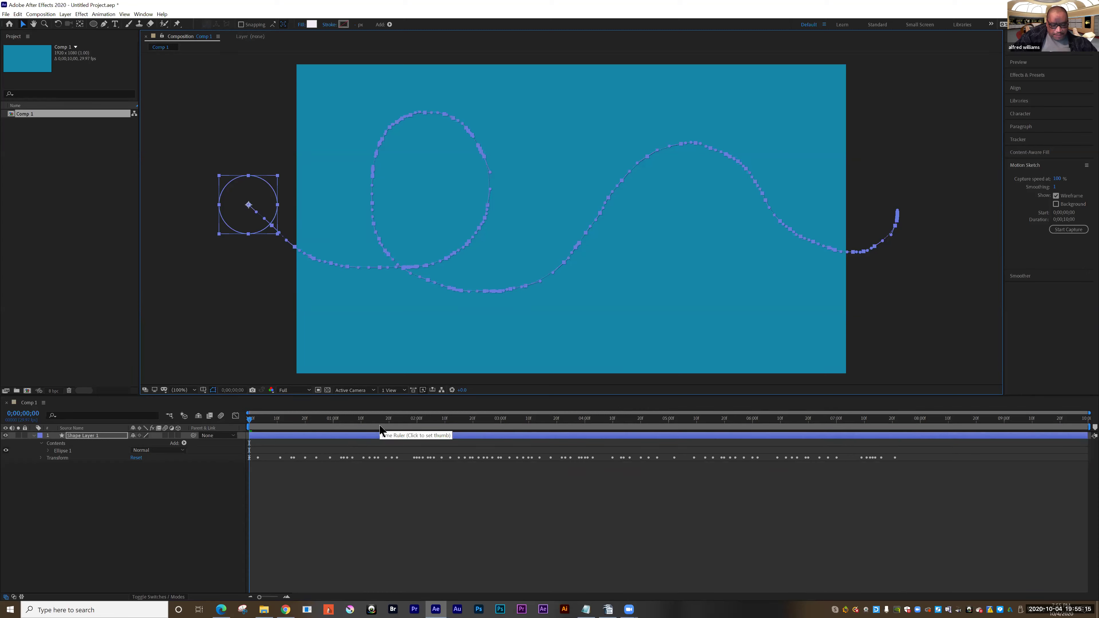
key("space")
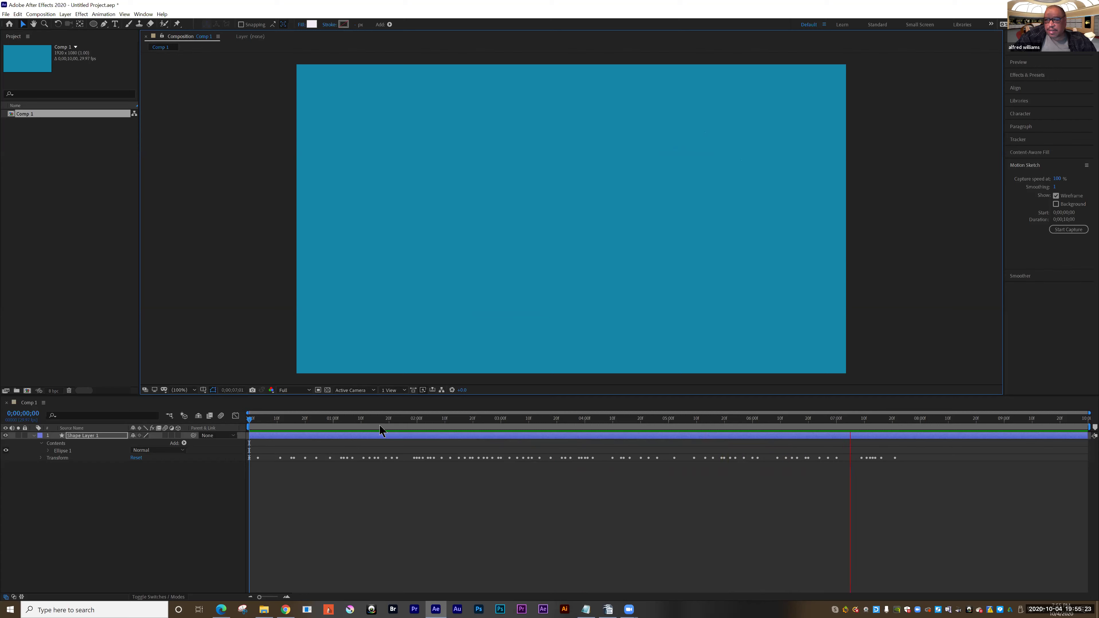
key("space")
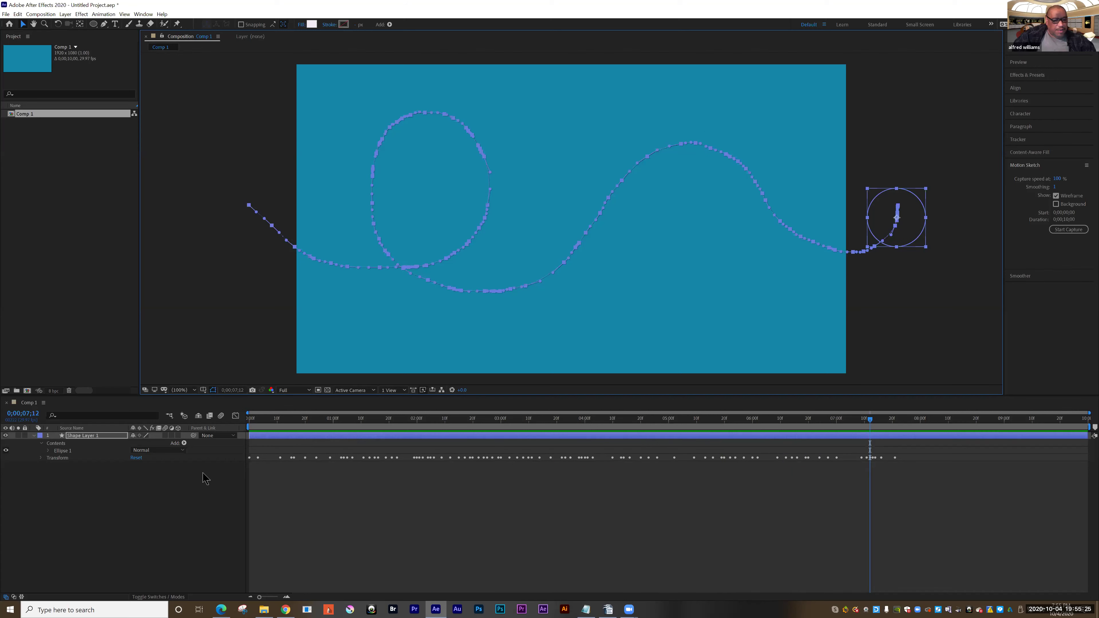
left_click(41, 458)
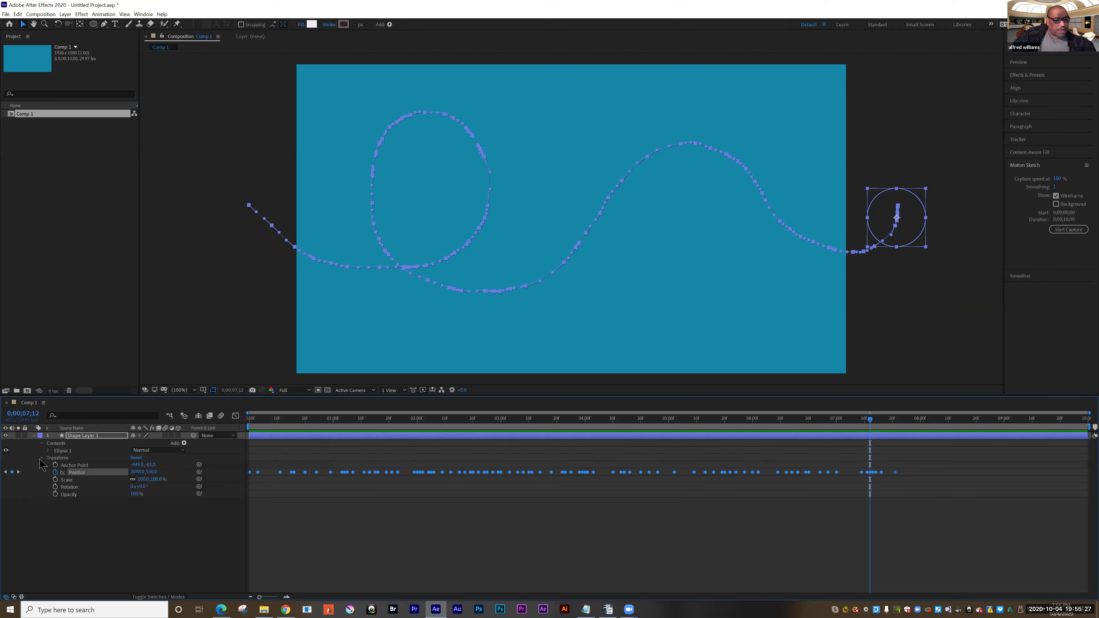
left_click(41, 459)
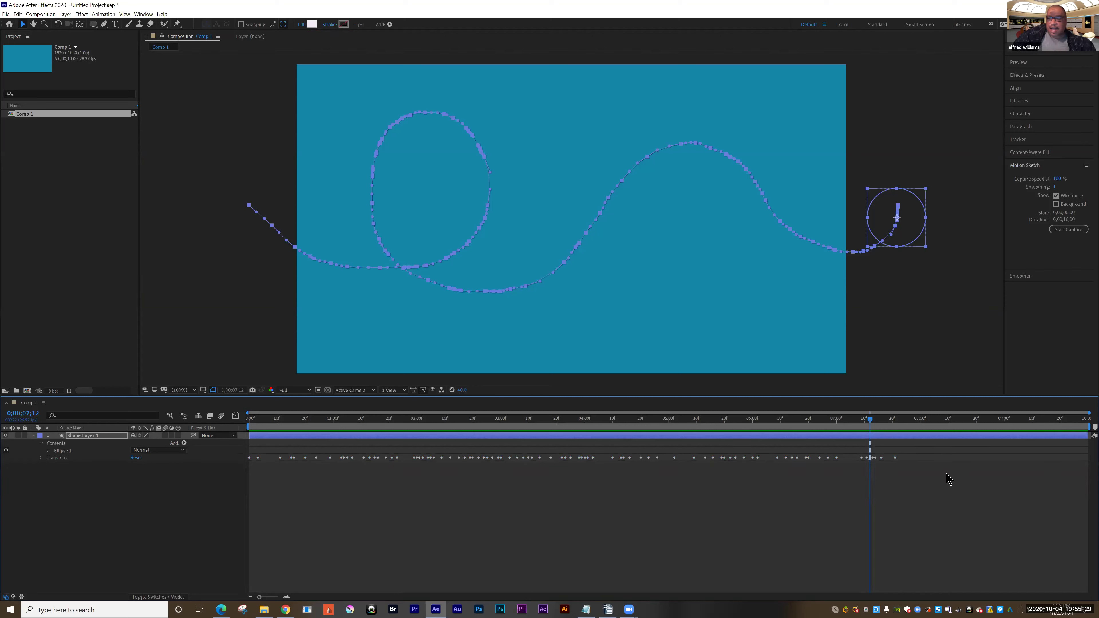
left_click_drag(872, 422, 848, 423)
left_click_drag(741, 426, 250, 429)
key("space")
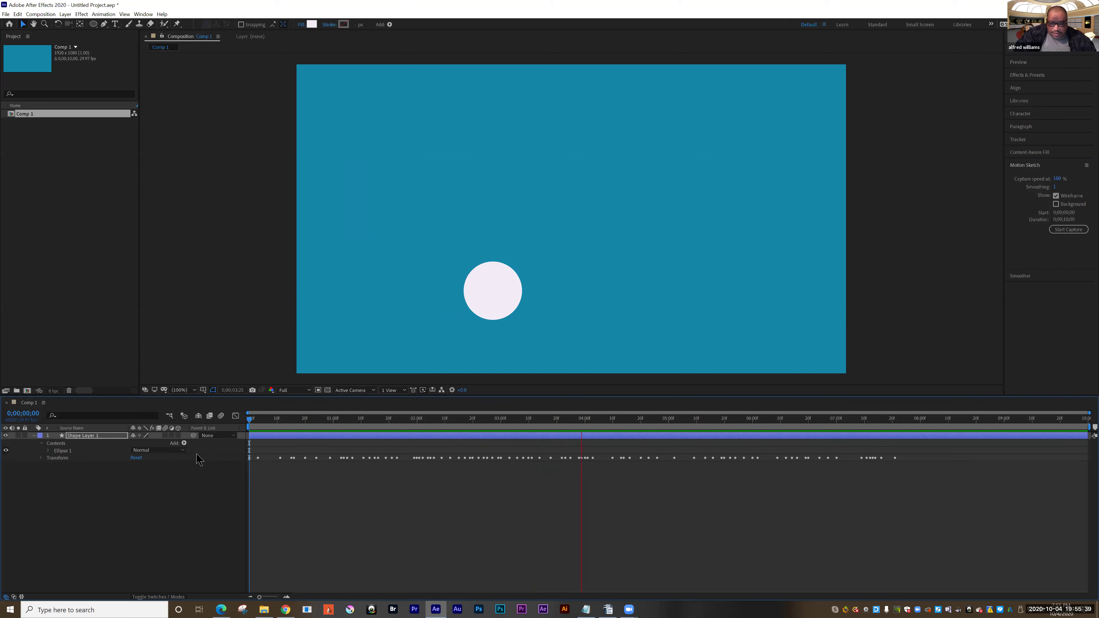
key("space")
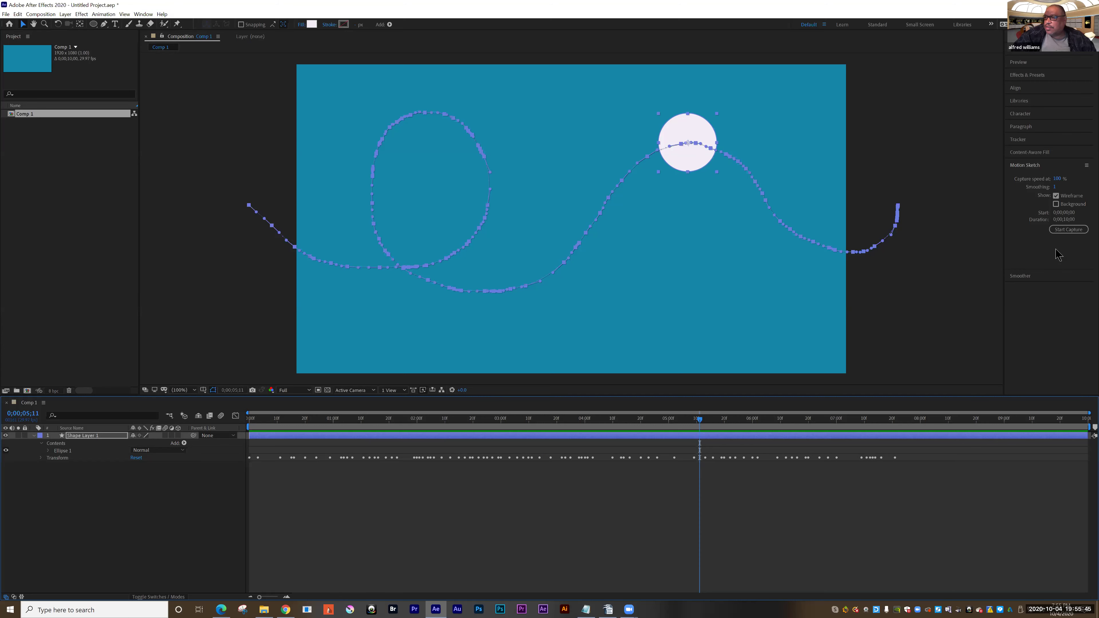
- Smooth the circle's spatial path with Smoother at tolerance 30 and preview from the start
left_click(1021, 276)
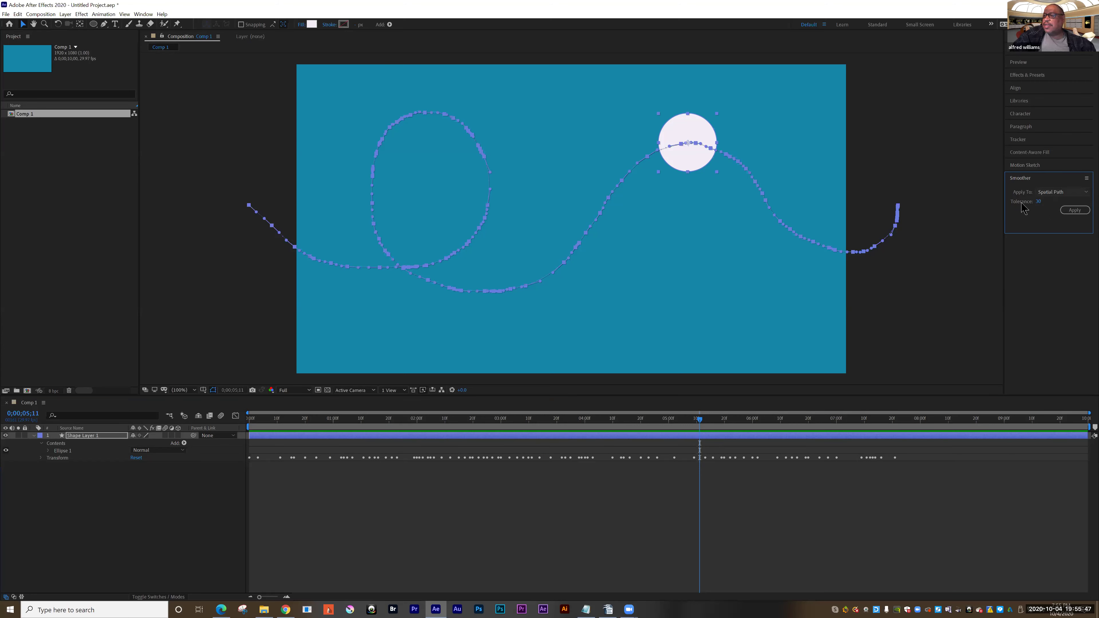
left_click(1052, 193)
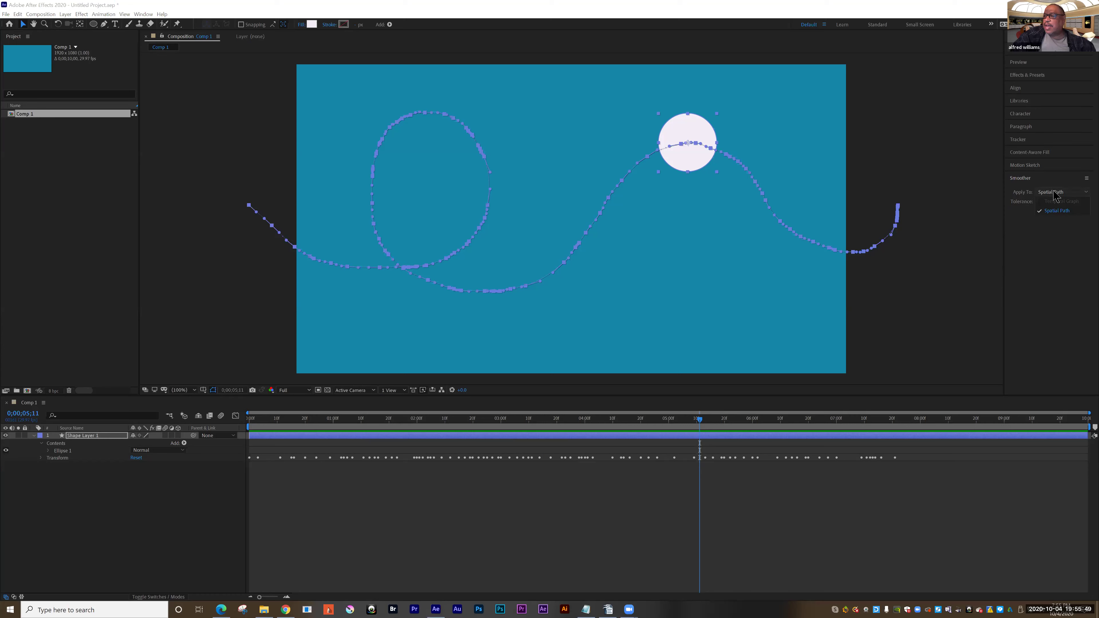
left_click(1055, 194)
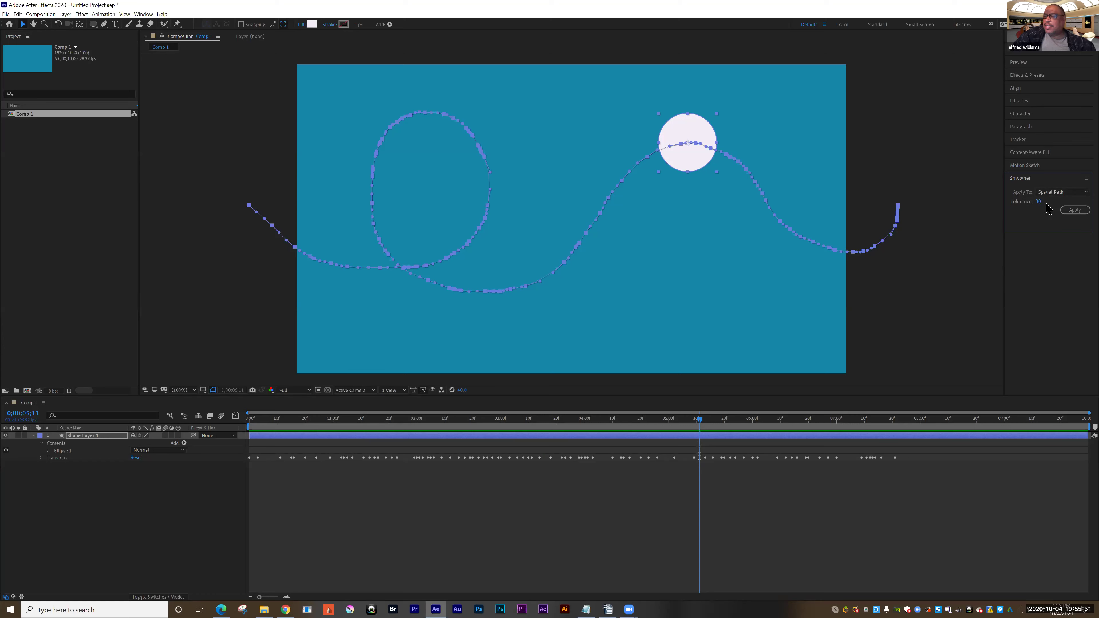
left_click(1065, 212)
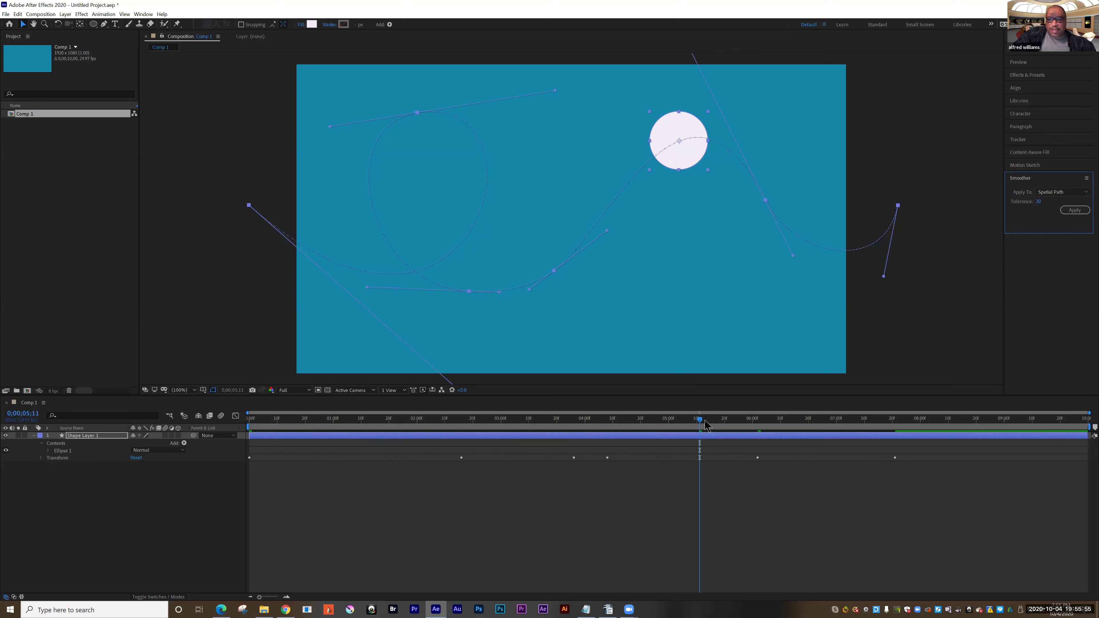
left_click_drag(700, 420, 251, 420)
key("space")
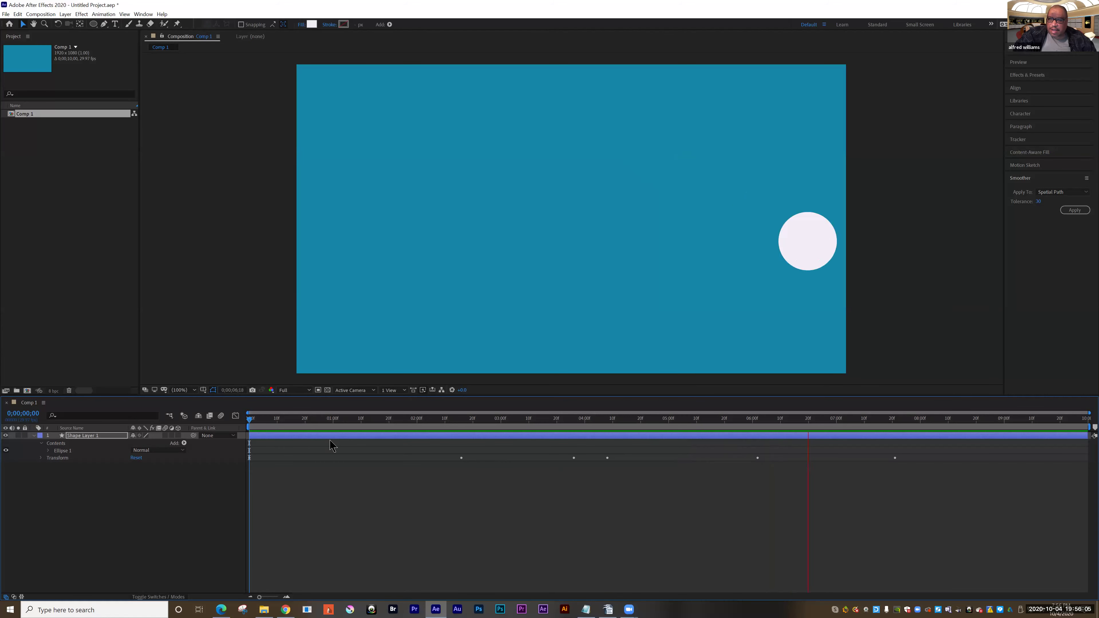
- Stop the preview, show the layer switches and select all of Shape Layer 1's Position keyframes
key("space")
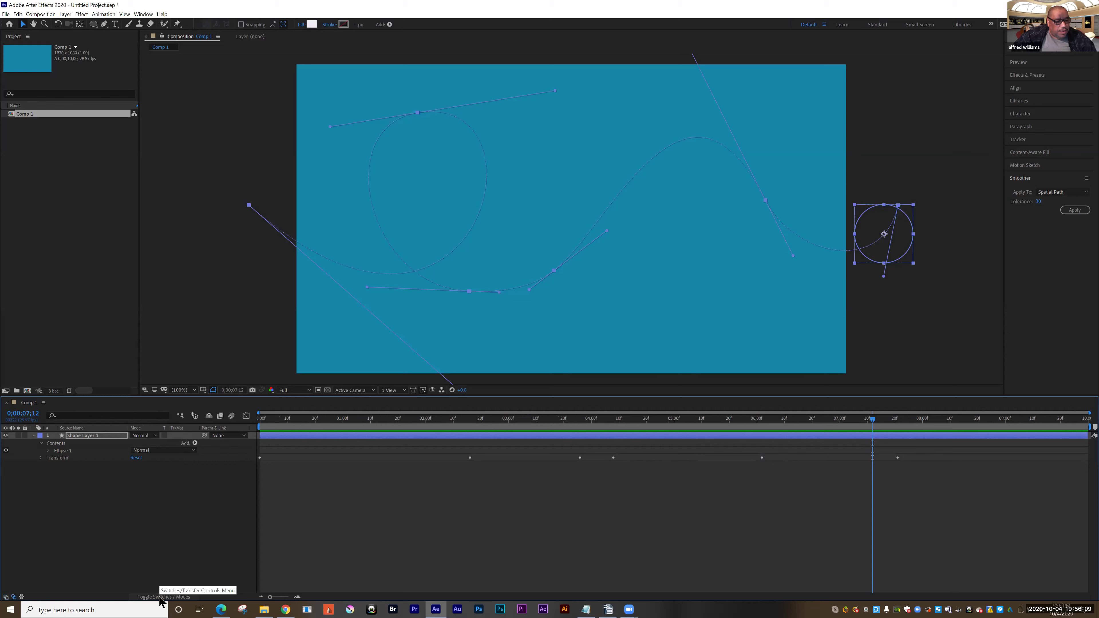
left_click(160, 597)
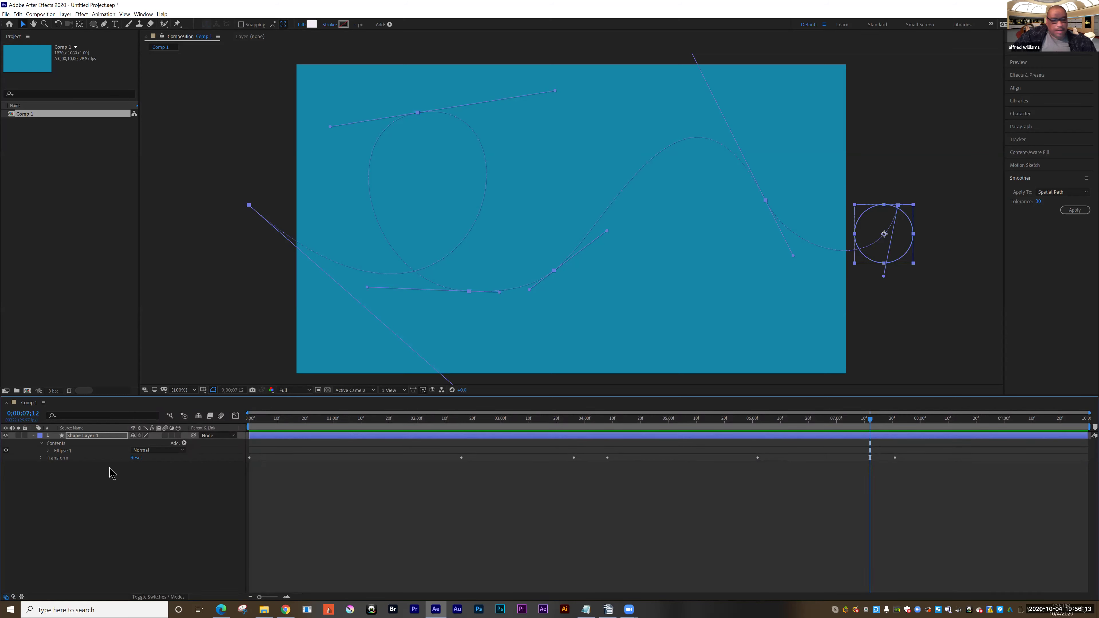
left_click(41, 458)
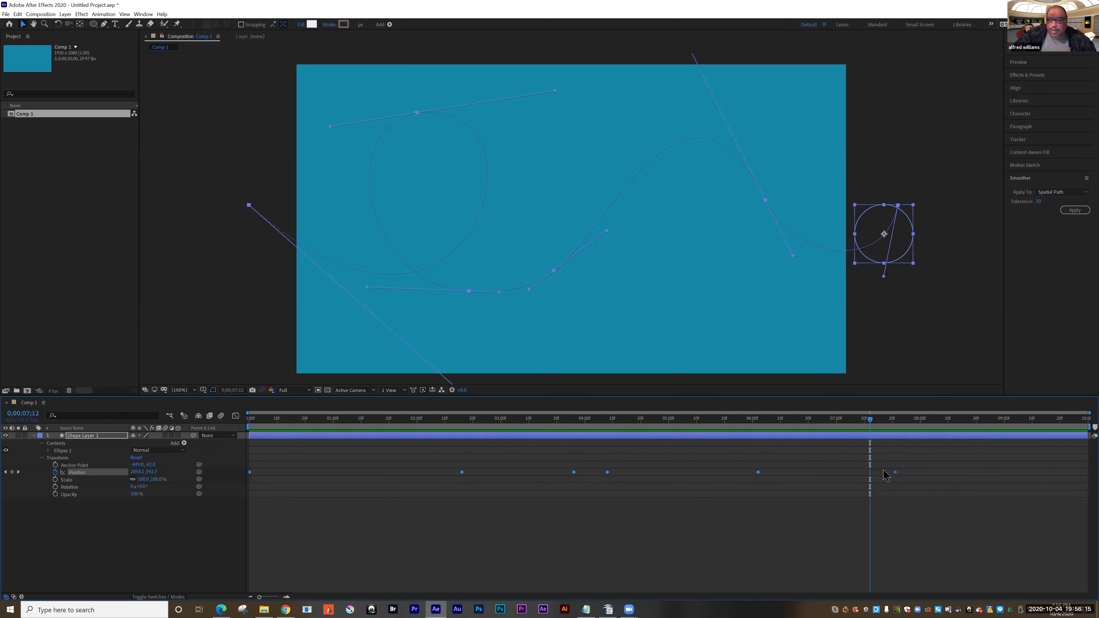
left_click_drag(920, 465, 220, 487)
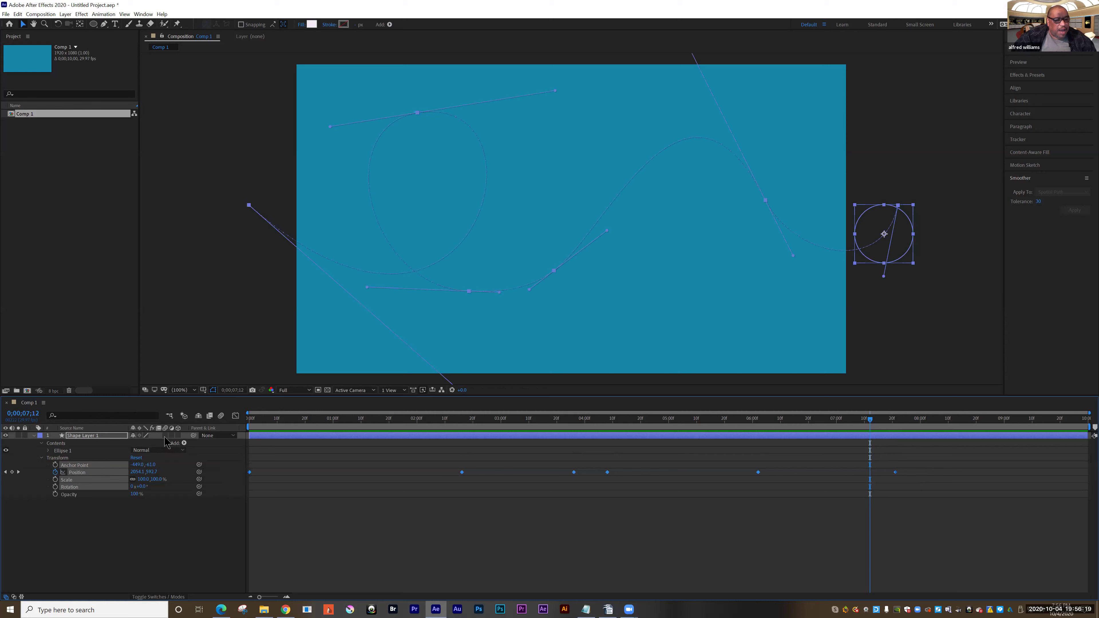
- Turn on the Motion Blur switch for Shape Layer 1
right_click(759, 474)
mouse_move(783, 572)
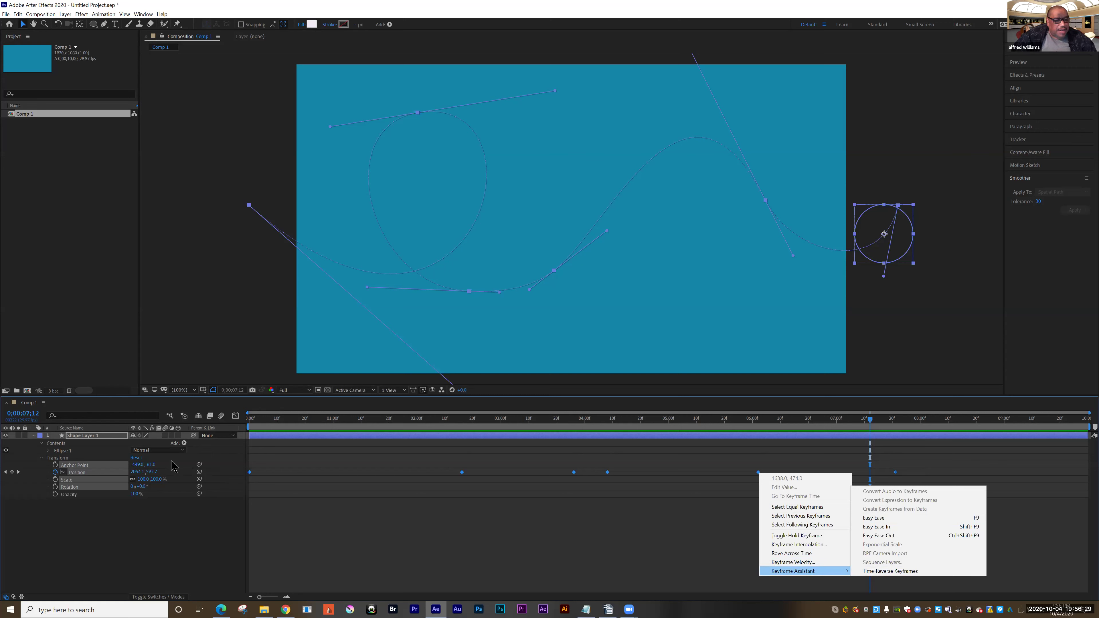
left_click(166, 440)
left_click(166, 436)
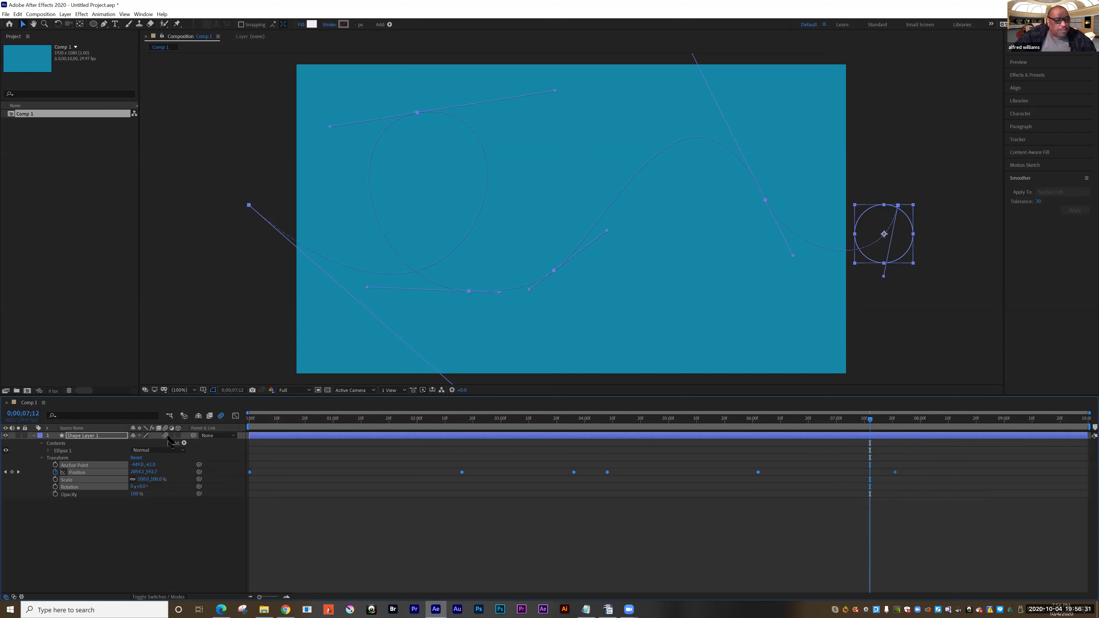
left_click(553, 424)
key("space")
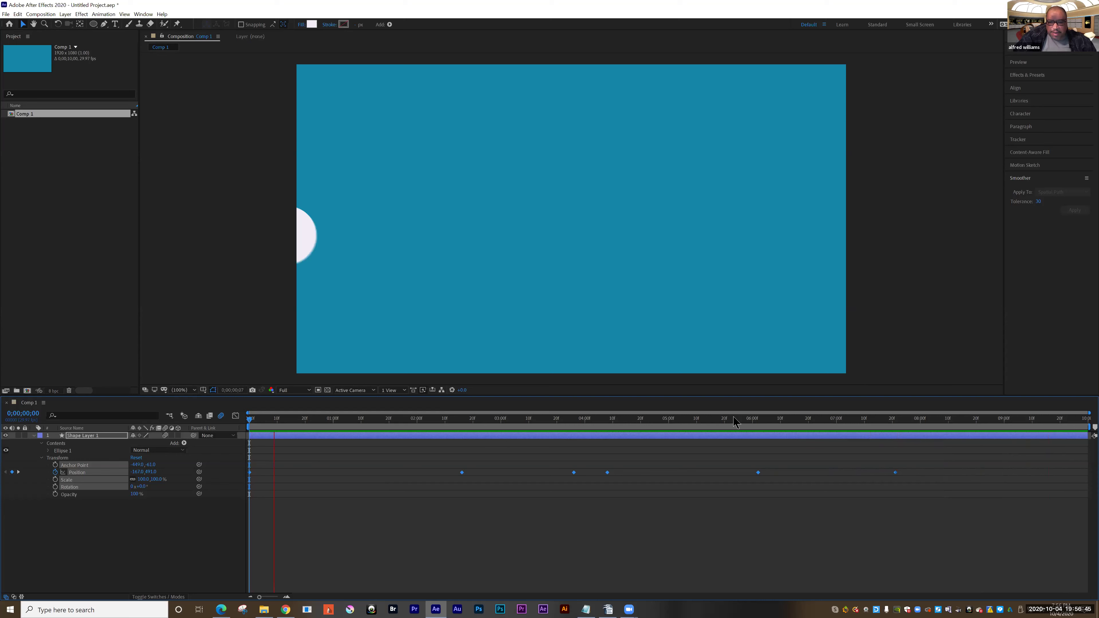
key("space")
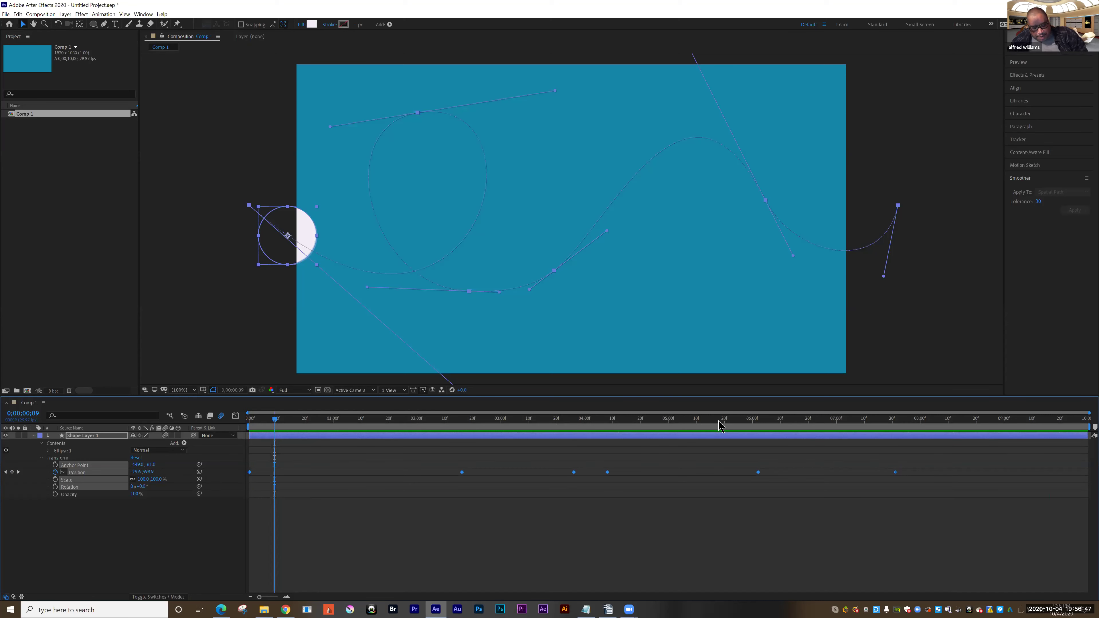